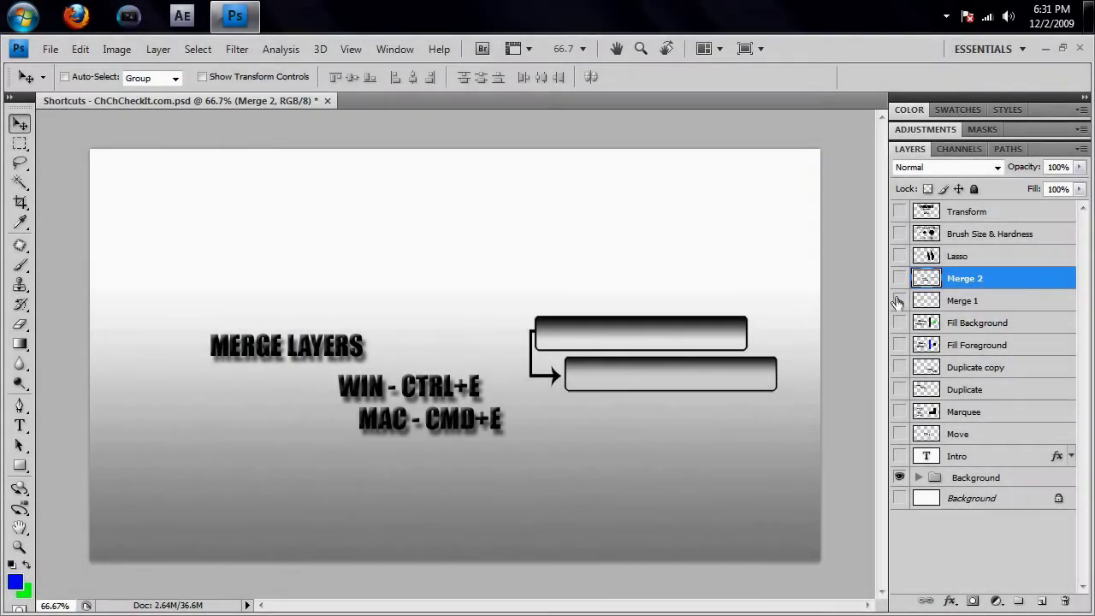
- Replace the Merge slide with the Lasso Tool slide and activate the Lasso tool (L)
left_click(958, 256)
left_click(899, 255)
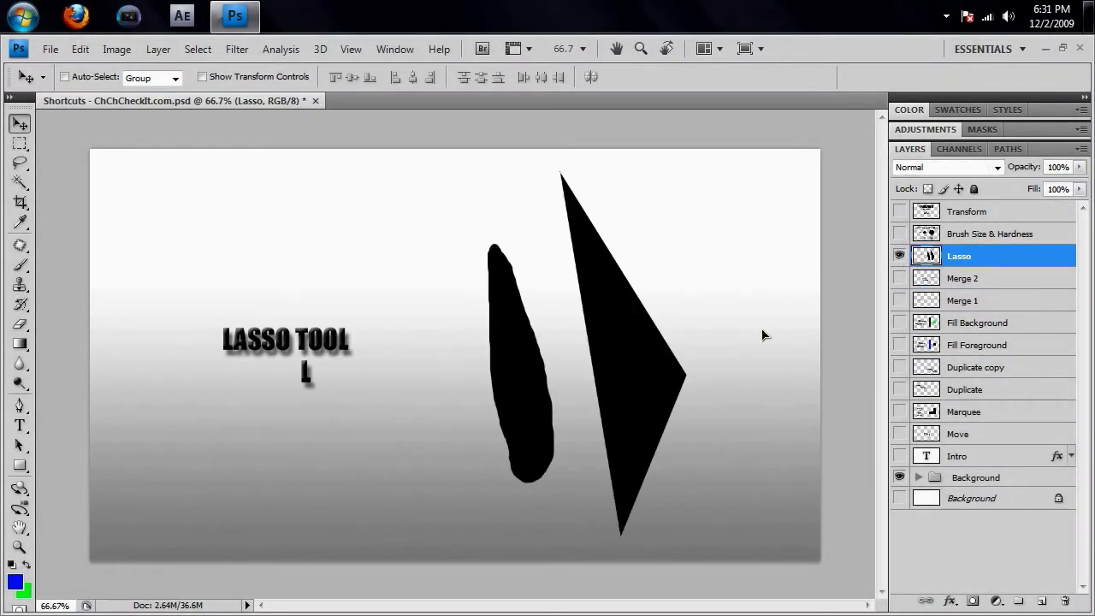
key("l")
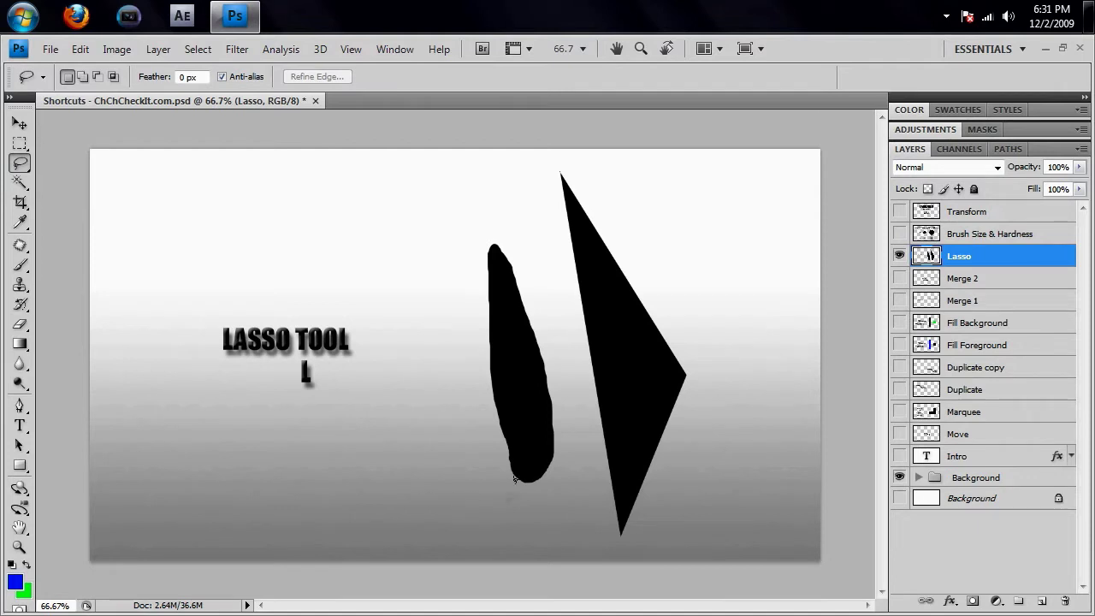
- Trace a freehand lasso around the left black blob, deselect it, and bring up the lasso variants
mouse_move(502, 420)
left_mouse_down()
mouse_move(489, 246)
mouse_move(510, 257)
mouse_move(556, 427)
mouse_move(556, 457)
mouse_move(530, 480)
mouse_move(515, 475)
mouse_move(504, 410)
left_mouse_up()
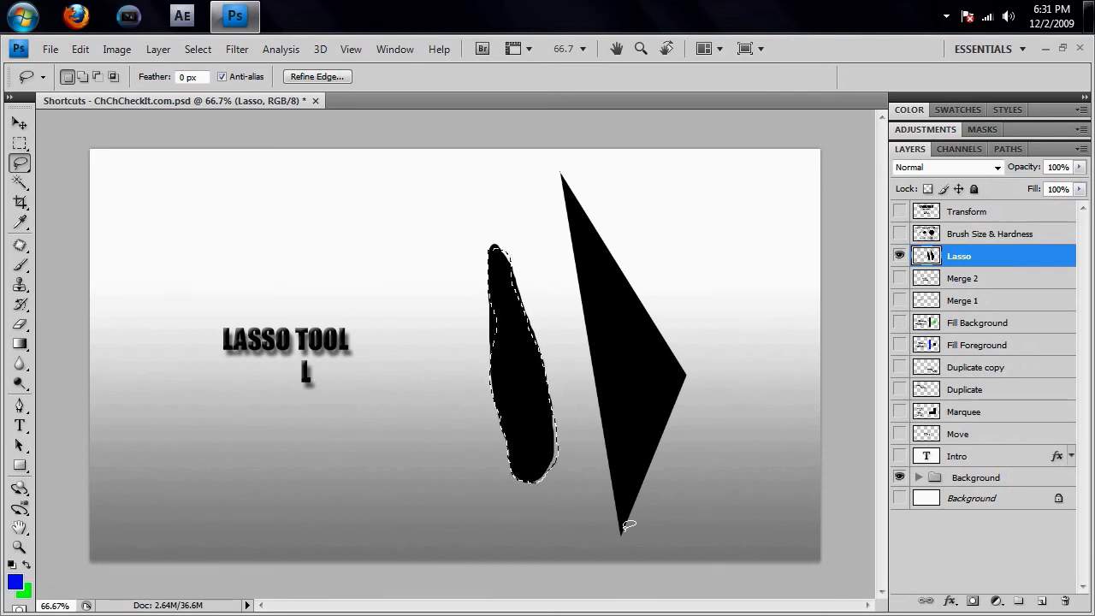
left_click(575, 450)
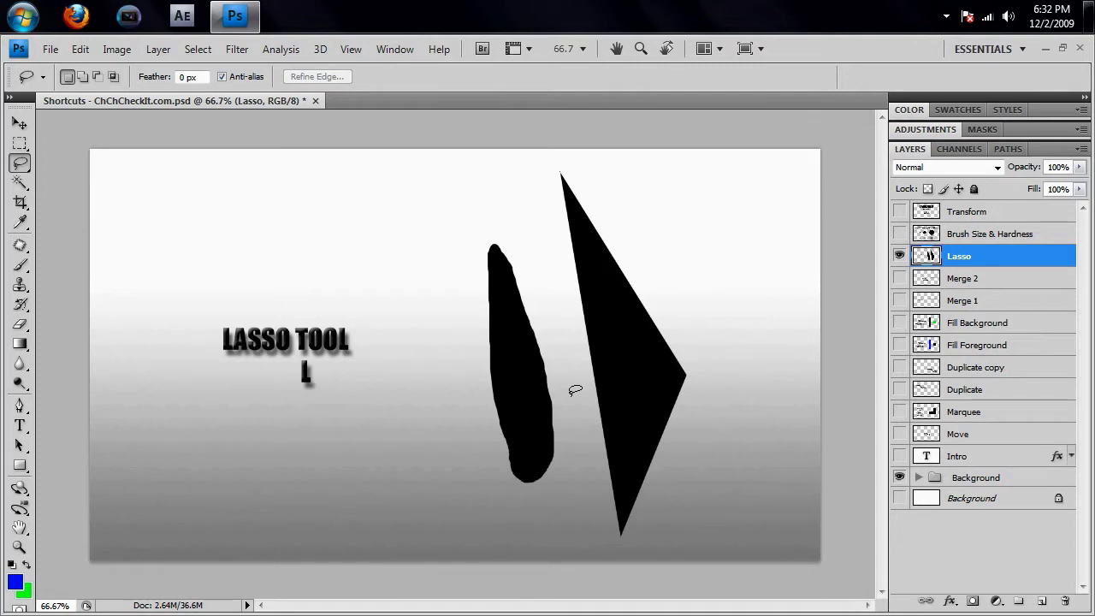
key("shift+l")
left_click(20, 163)
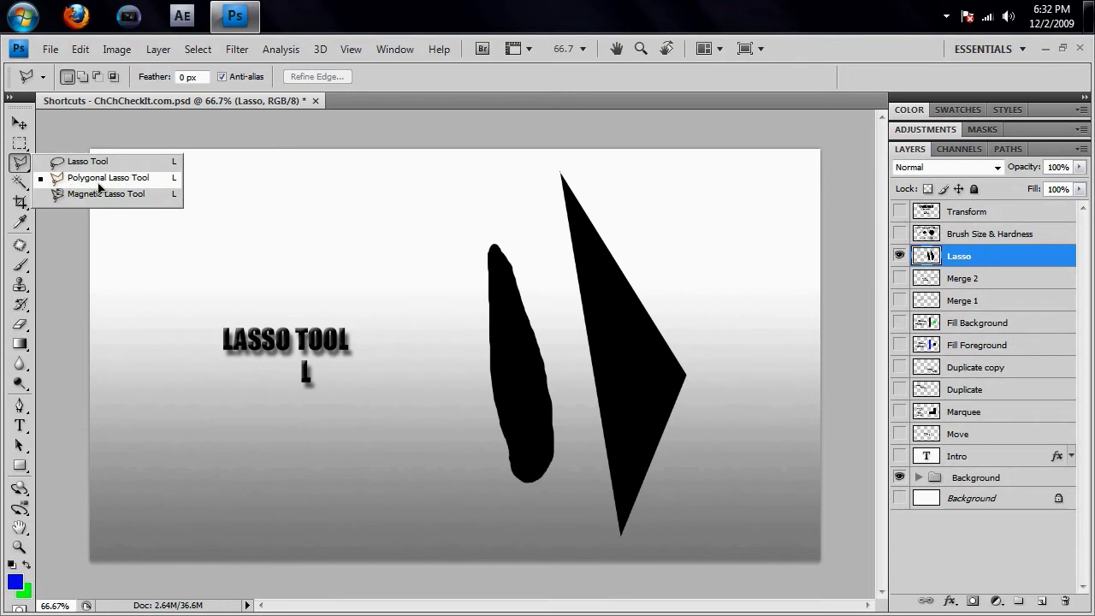
- Choose the Polygonal Lasso, cycling through the lasso variants with Shift+L
left_click(102, 178)
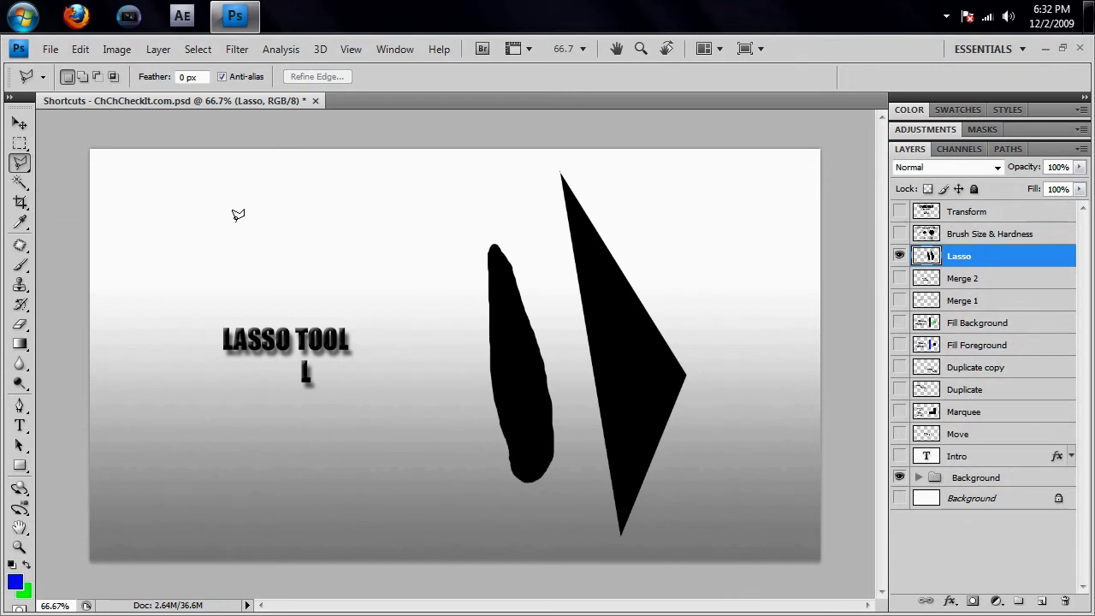
key("shift+l")
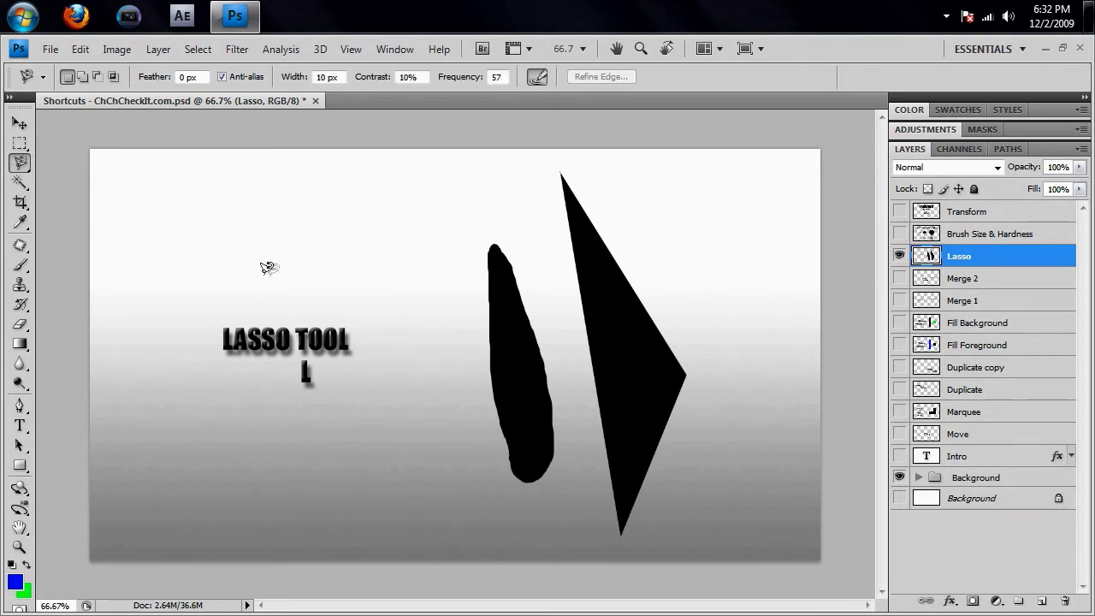
key("shift+l")
key("shift+l")
key("shift+l")
key("shift+l")
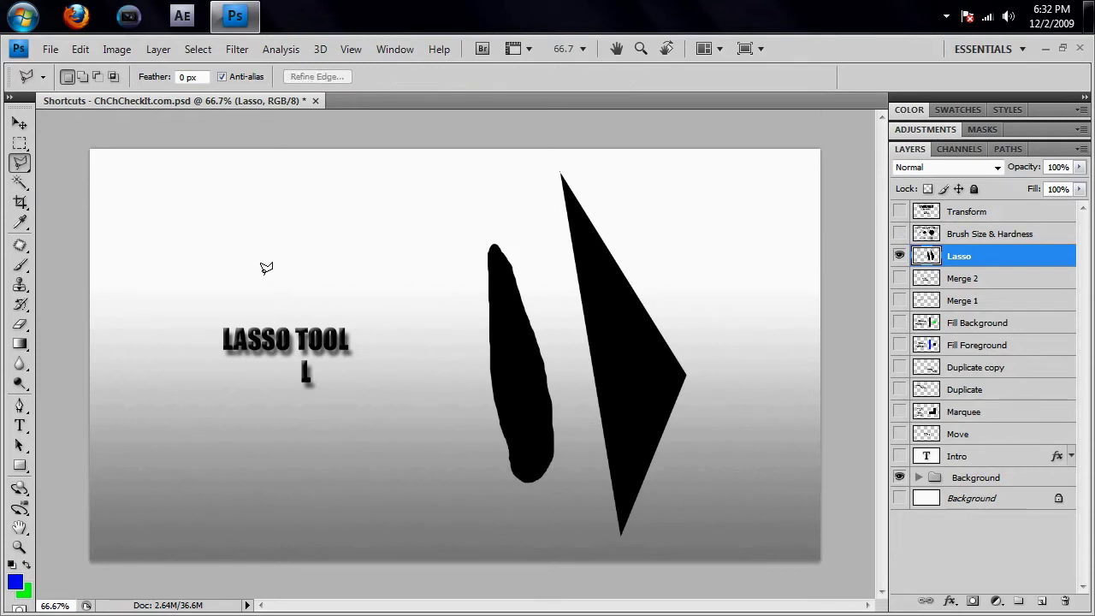
key("shift+l")
key("shift+l")
key("shift+l")
key("shift+l")
- Outline the black triangle through its top, bottom and right tips, closing at the top
left_click(561, 174)
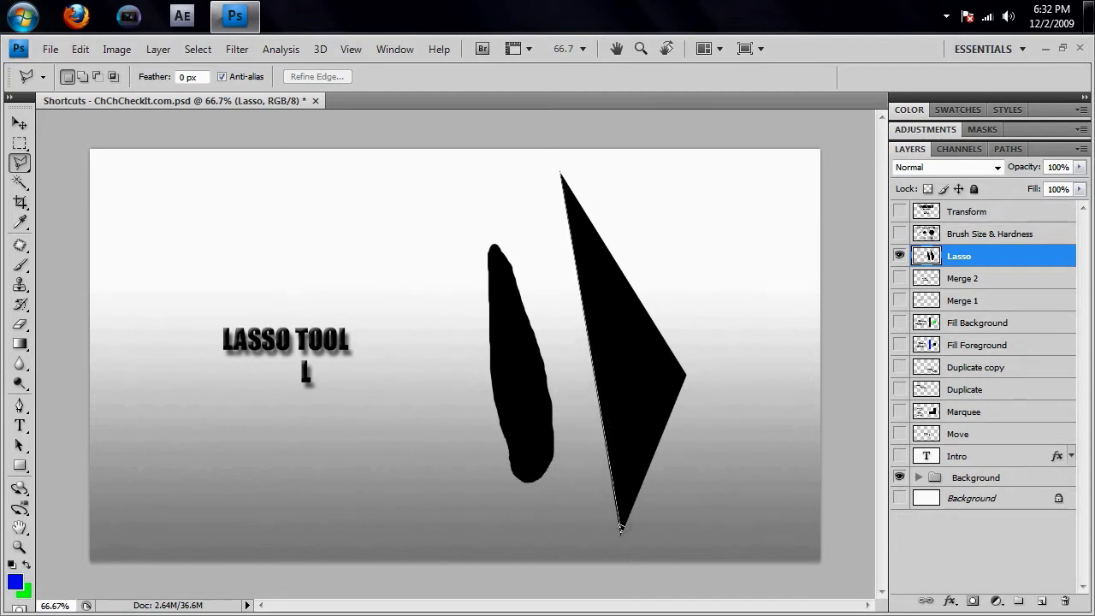
left_click(621, 527)
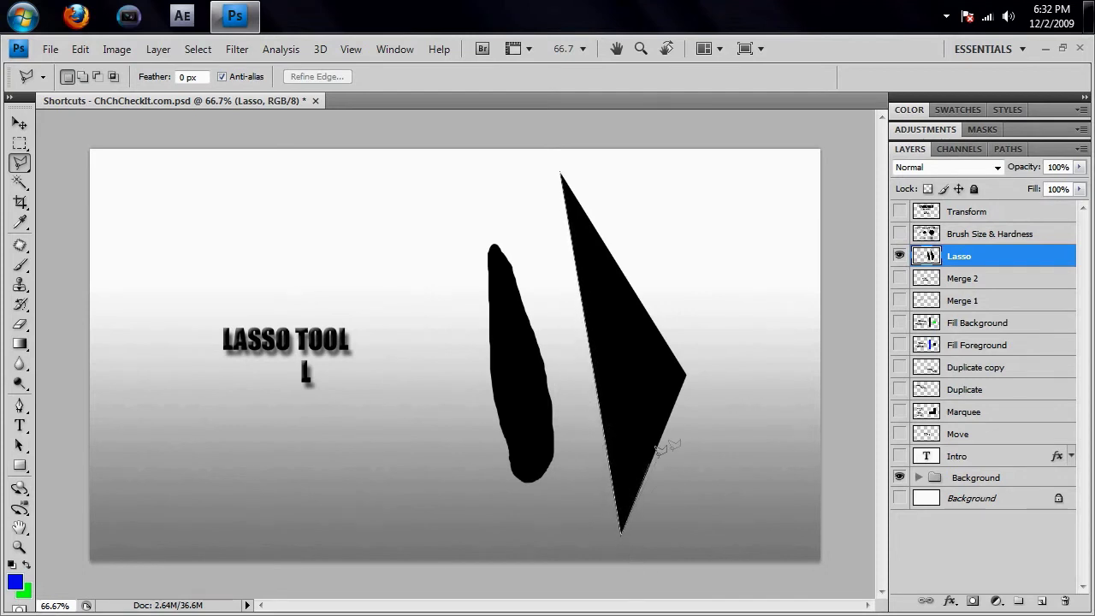
left_click(686, 372)
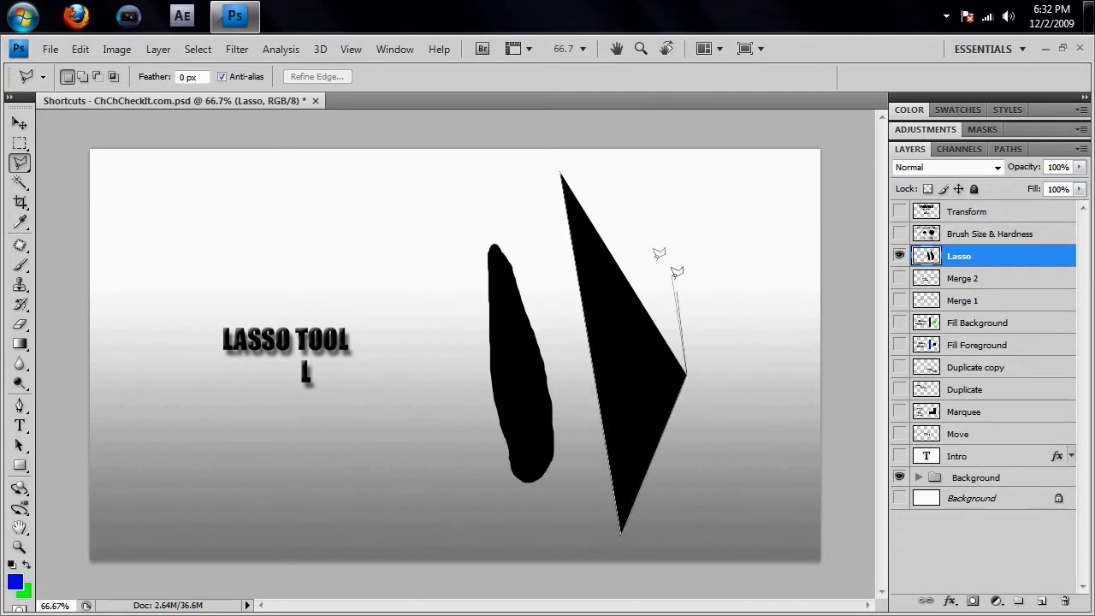
left_click(563, 168)
left_click(563, 168)
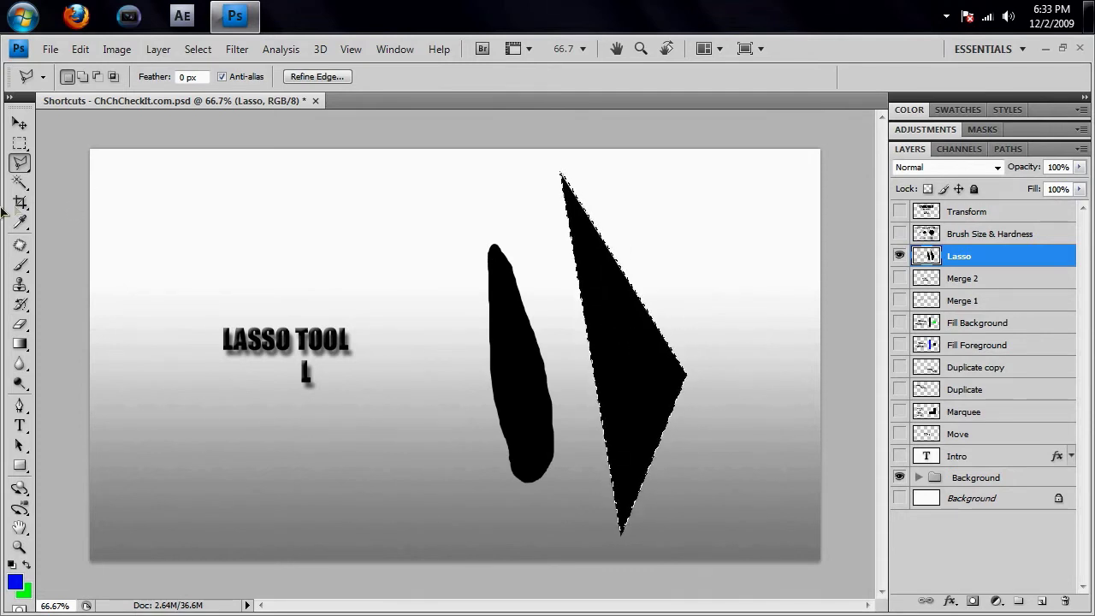
- Erase the top part of the selected triangle with the Eraser and deselect with Ctrl+D
left_click_drag(20, 323, 183, 325)
mouse_move(564, 183)
left_mouse_down()
mouse_move(597, 207)
mouse_move(574, 246)
mouse_move(578, 267)
mouse_move(543, 298)
mouse_move(575, 306)
left_mouse_up()
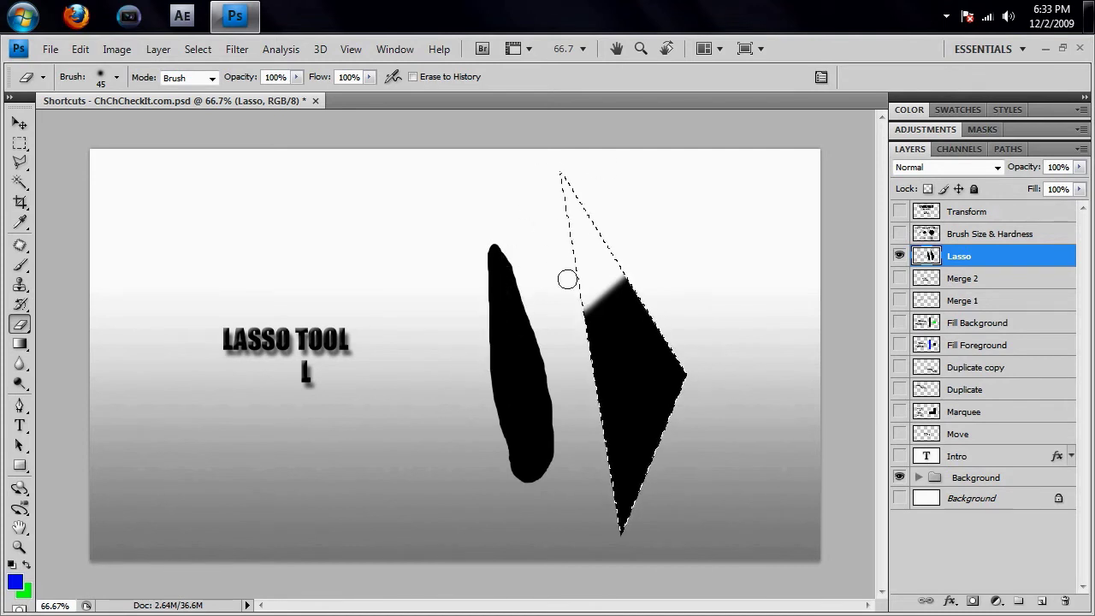
key("ctrl+d")
- Hide the Lasso layer and show and select the Brush Size & Hardness layer
left_click(899, 255)
left_click(984, 234)
left_click(899, 233)
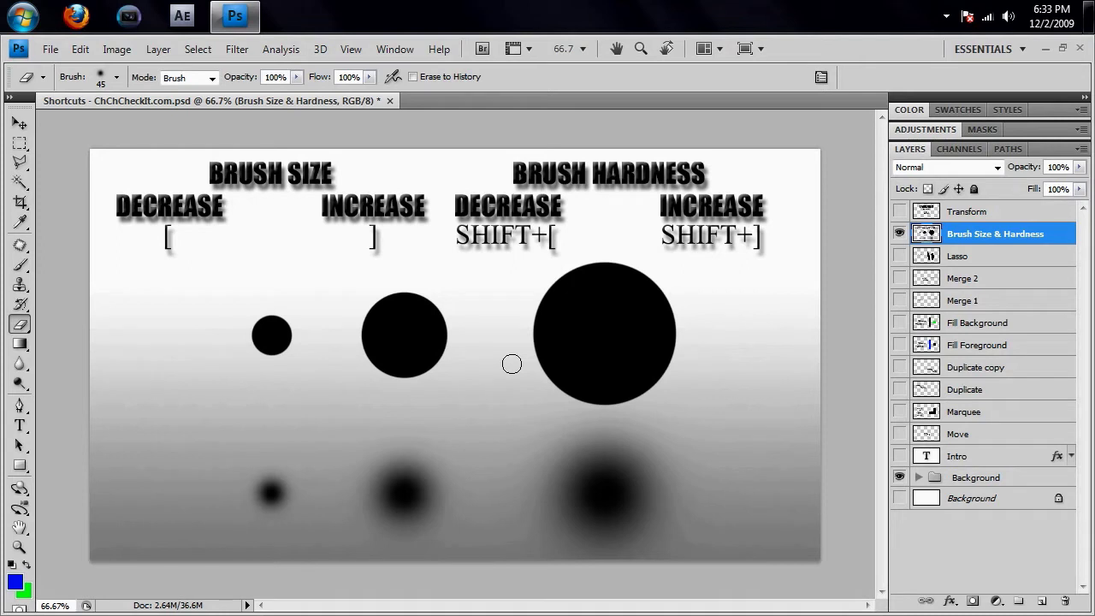
- Switch to the Brush tool and raise its hardness slightly in the brush settings
key("b")
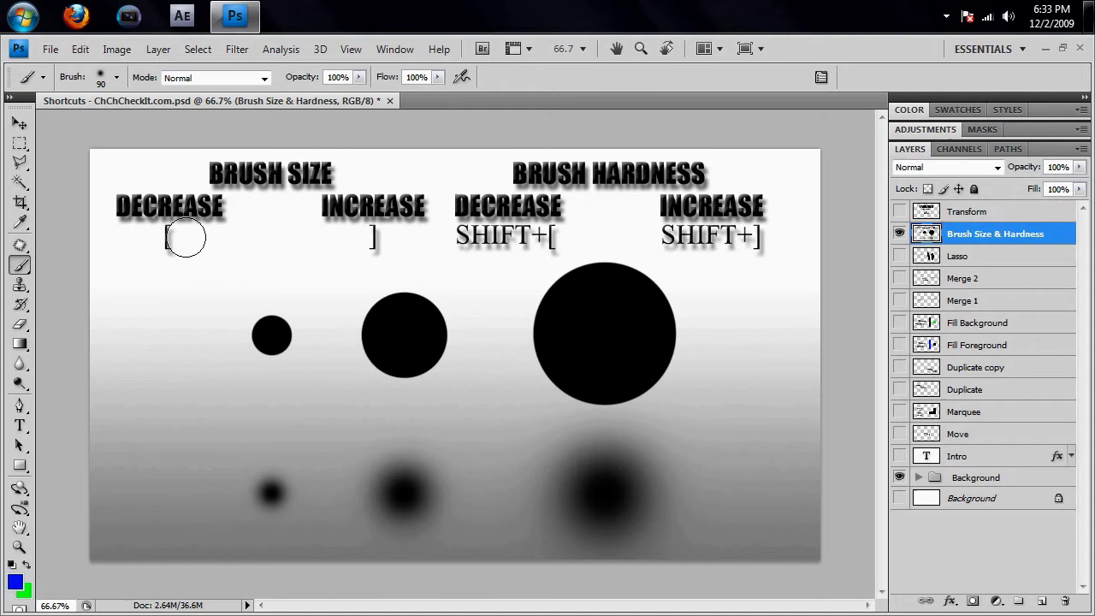
left_click(117, 83)
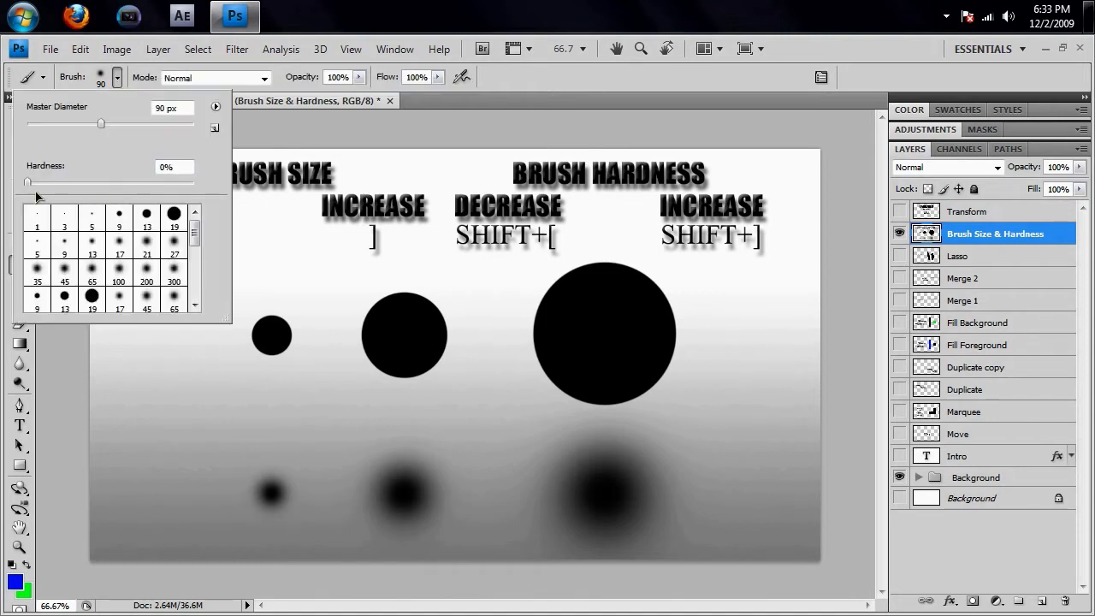
left_click_drag(30, 189, 203, 188)
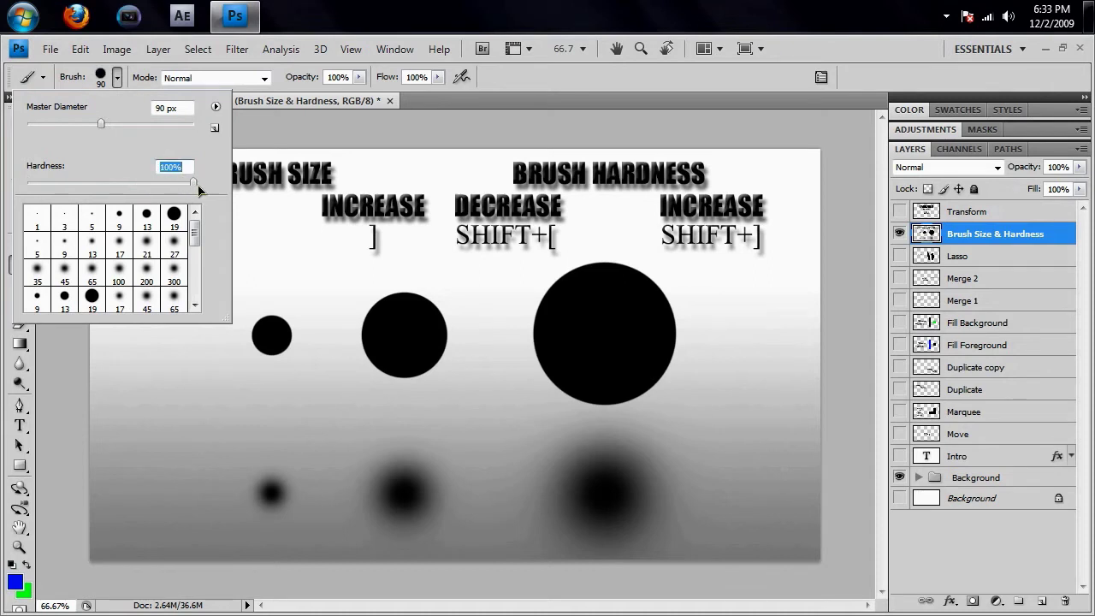
left_click(117, 79)
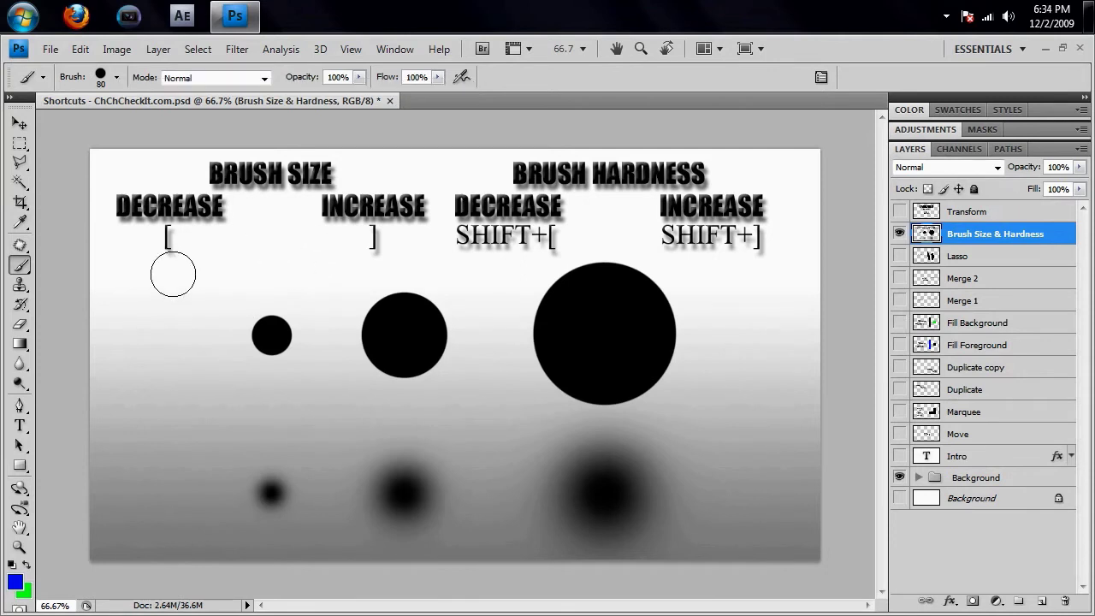
- Paint blue circles over the small, middle and large black circles at brush sizes 80, 90 and 150
key("bracketright")
key("bracketright")
key("bracketleft")
key("bracketleft")
key("bracketleft")
key("bracketleft")
left_click(271, 335)
key("bracketright")
key("bracketright")
key("bracketright")
key("bracketright")
key("bracketright")
left_click(404, 334)
key("bracketright")
key("bracketright")
key("bracketright")
left_click(604, 333)
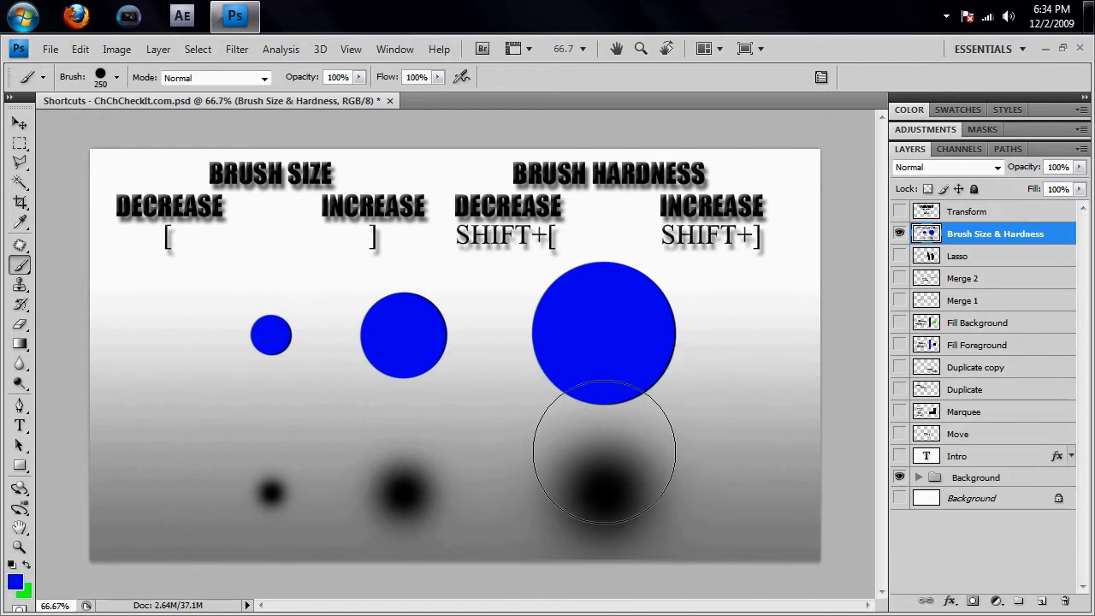
- Demonstrate toggling brush hardness up and down with Shift+] and Shift+[
key("shift+bracketright")
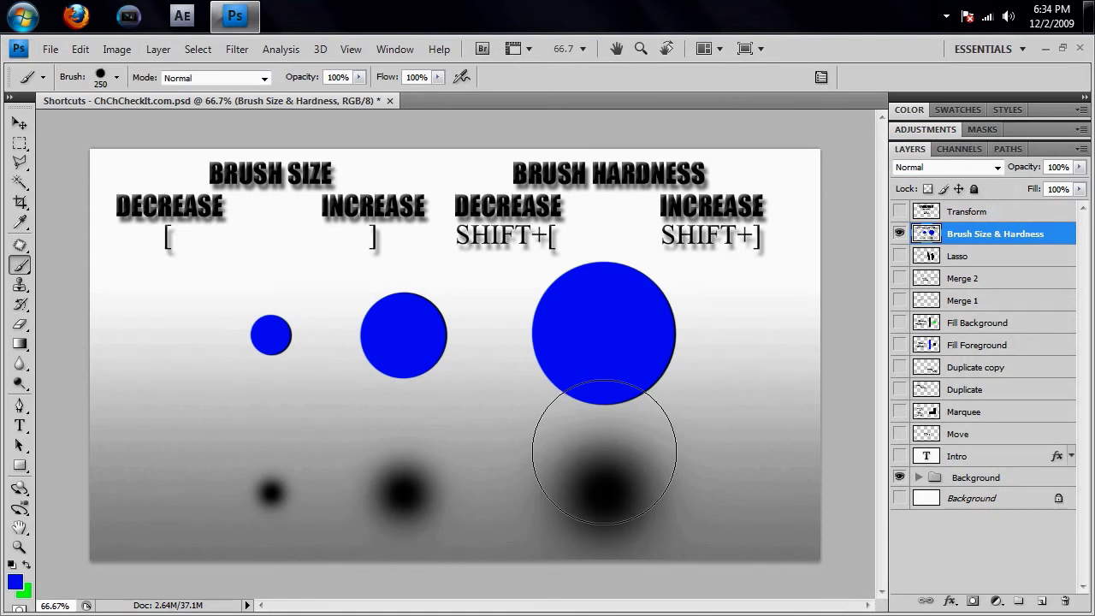
key("shift+bracketleft")
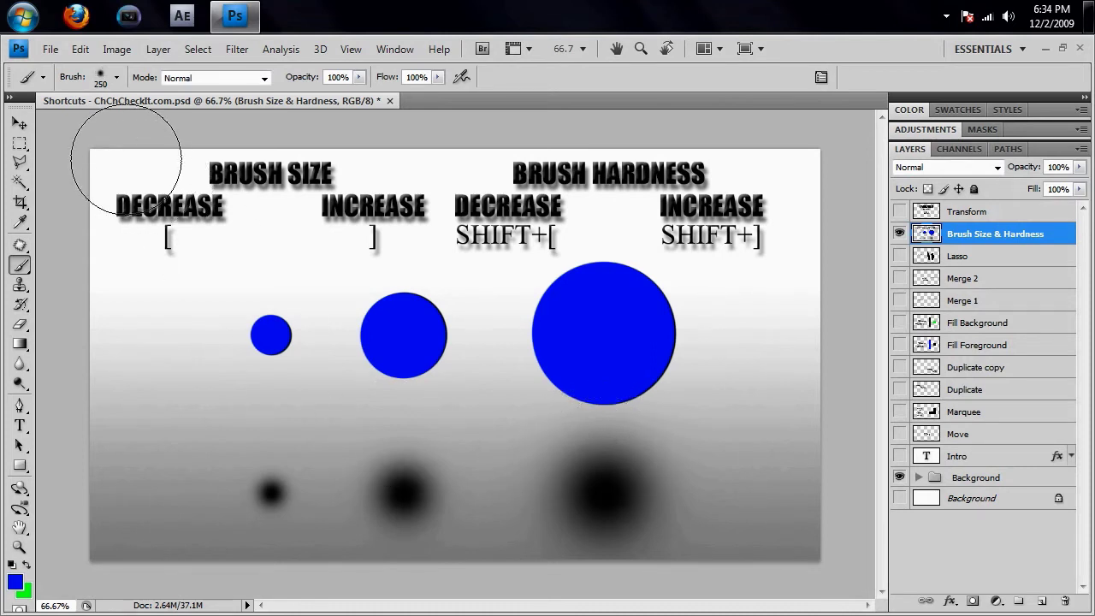
key("shift+bracketright")
key("shift+bracketright")
key("shift+bracketright")
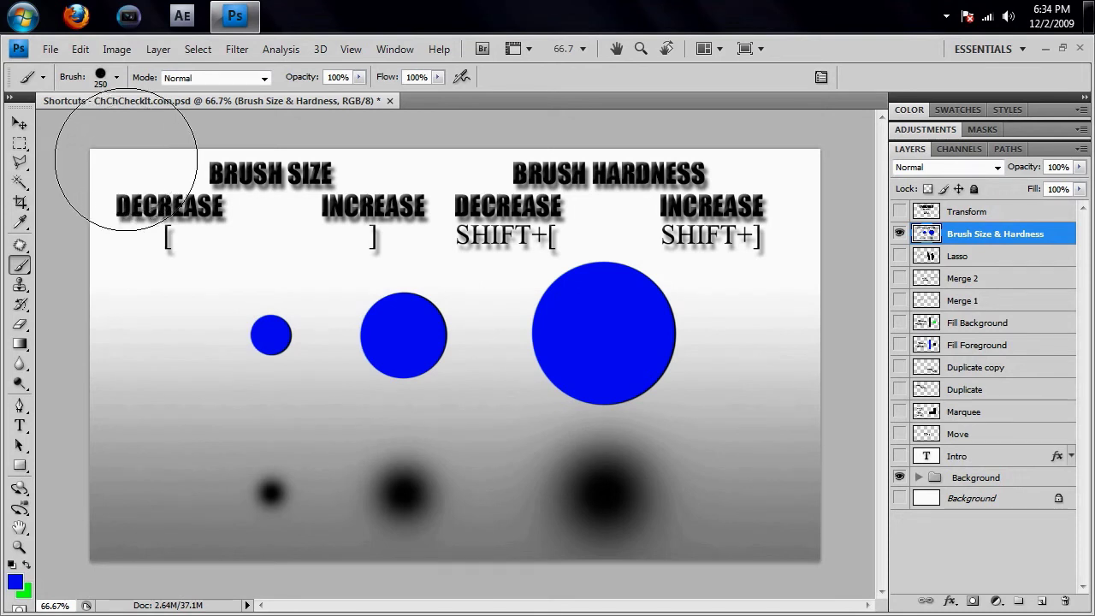
key("shift+bracketleft")
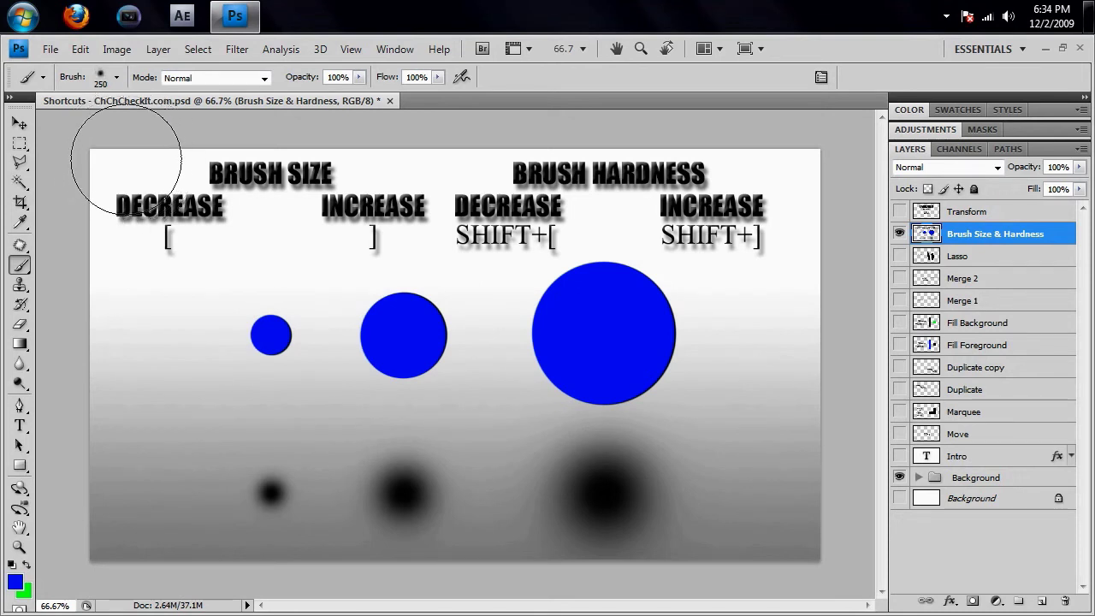
key("shift+bracketright")
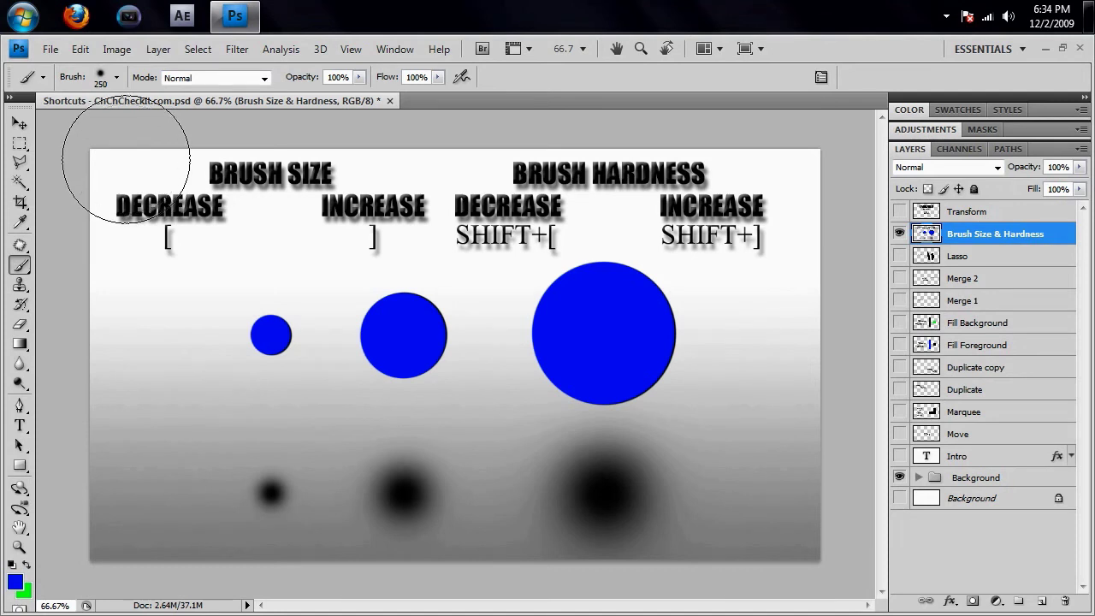
key("shift+bracketright")
key("shift+bracketright")
- With a soft green brush, dab the largest, middle and smallest dots, then swap to the Transform slide
key("shift+bracketleft")
key("shift+bracketleft")
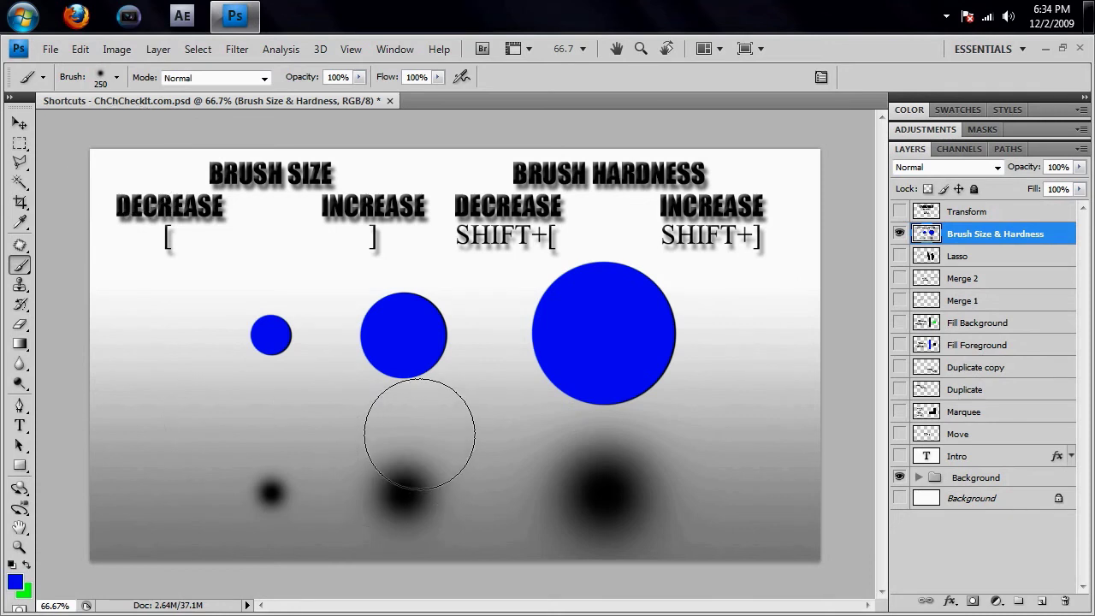
left_click(27, 567)
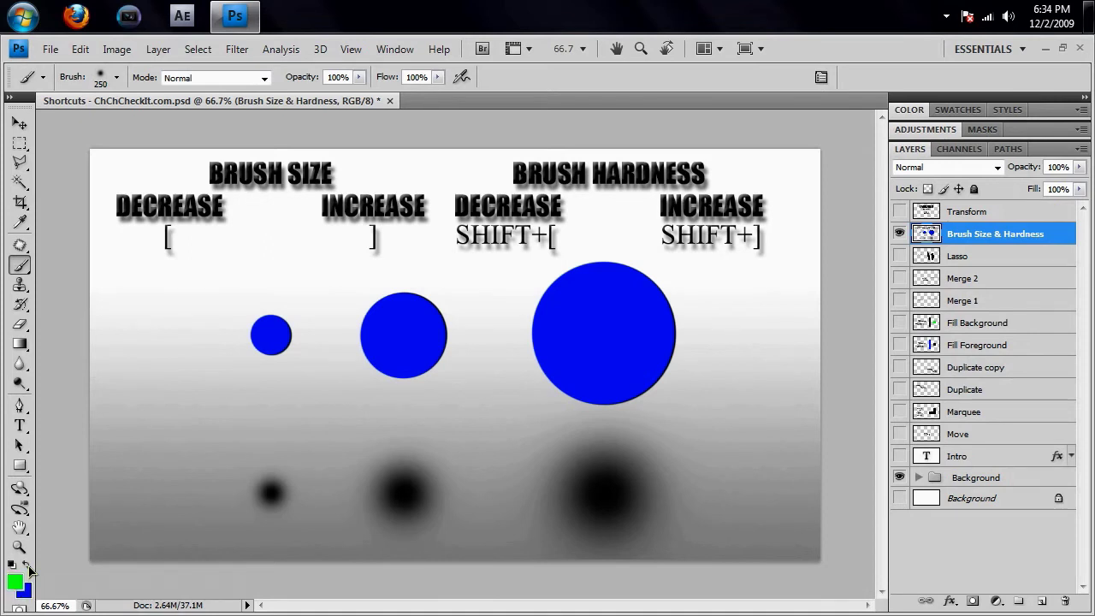
left_click(605, 496)
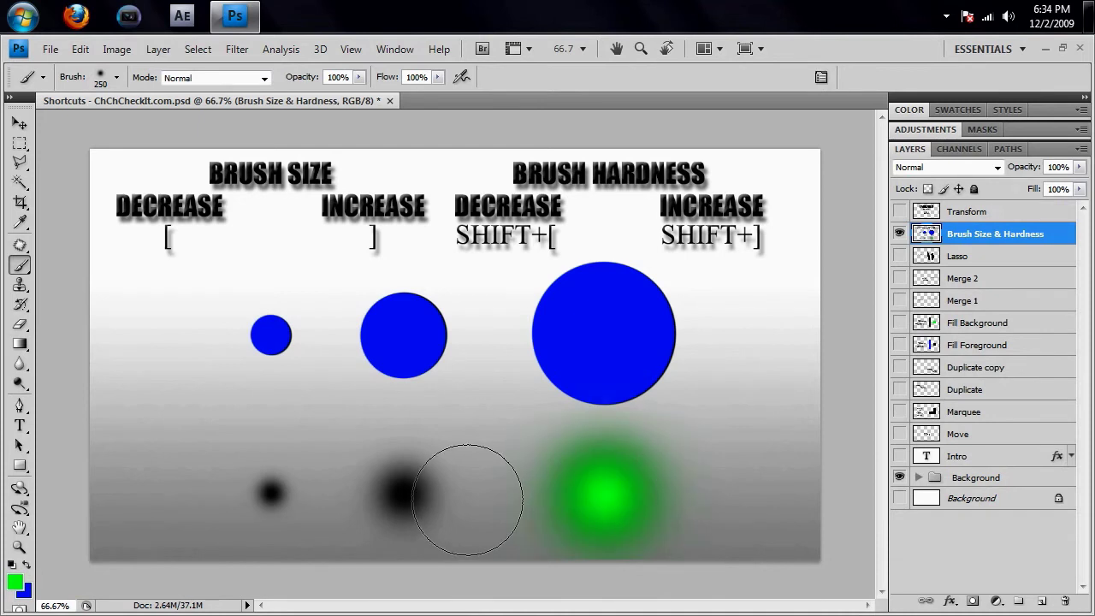
key("bracketleft")
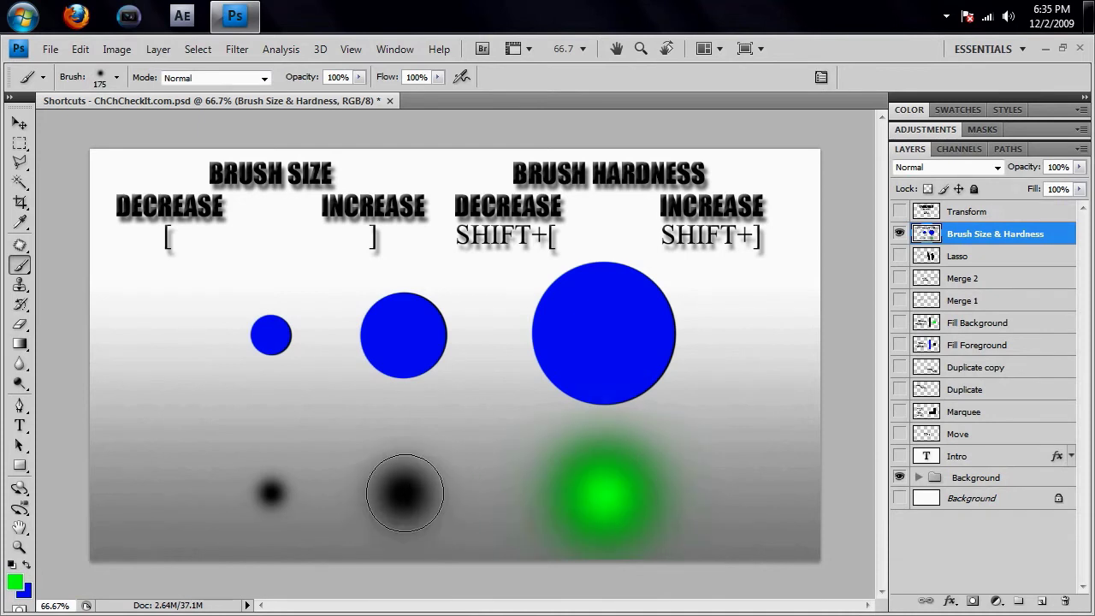
left_click(404, 493)
key("bracketleft")
key("bracketleft")
key("bracketleft")
key("bracketleft")
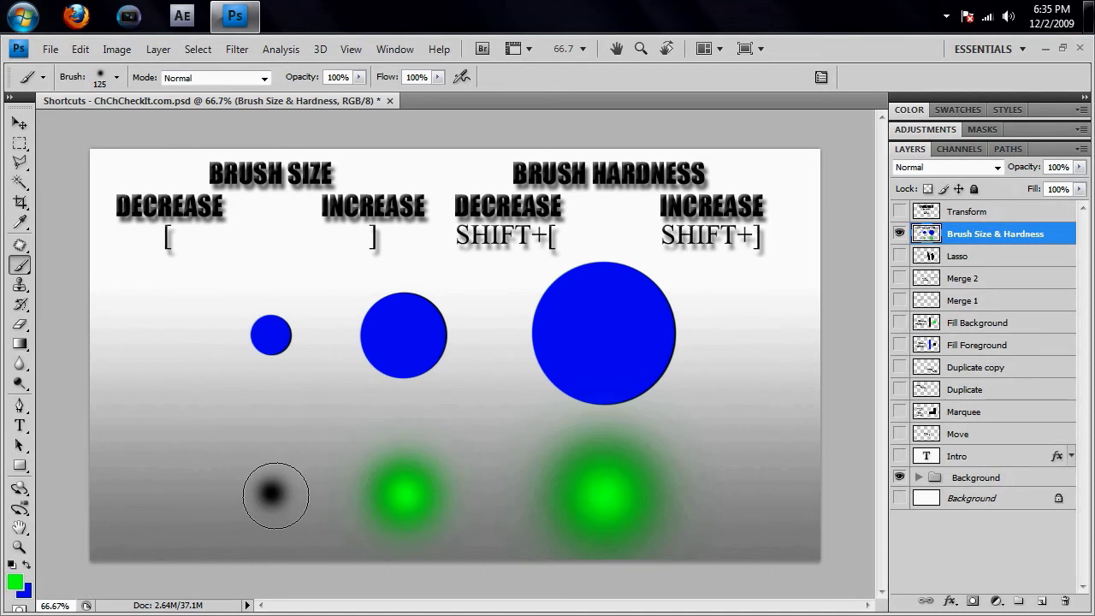
left_click(271, 493)
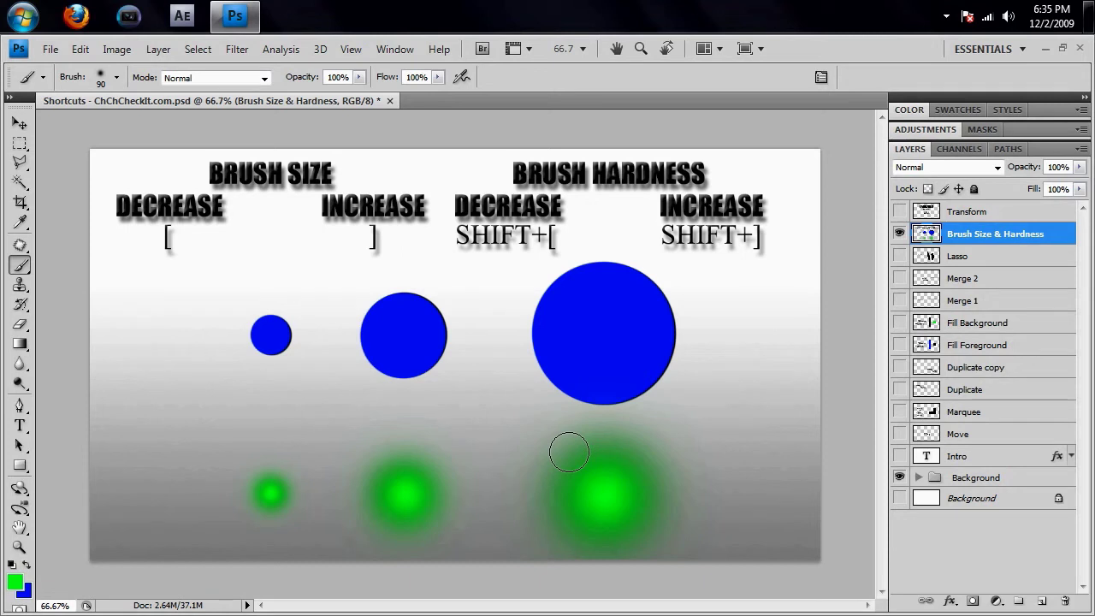
left_click(900, 233)
left_click(975, 213)
- Select the Transform layer and start Free Transform on its text with Ctrl+T
left_click(899, 211)
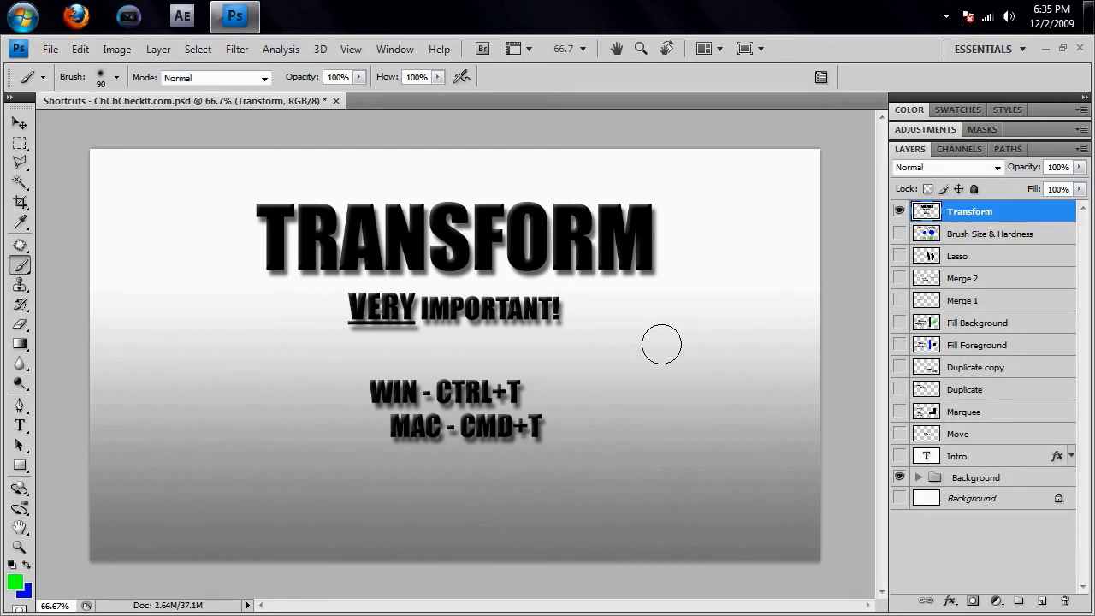
key("ctrl+t")
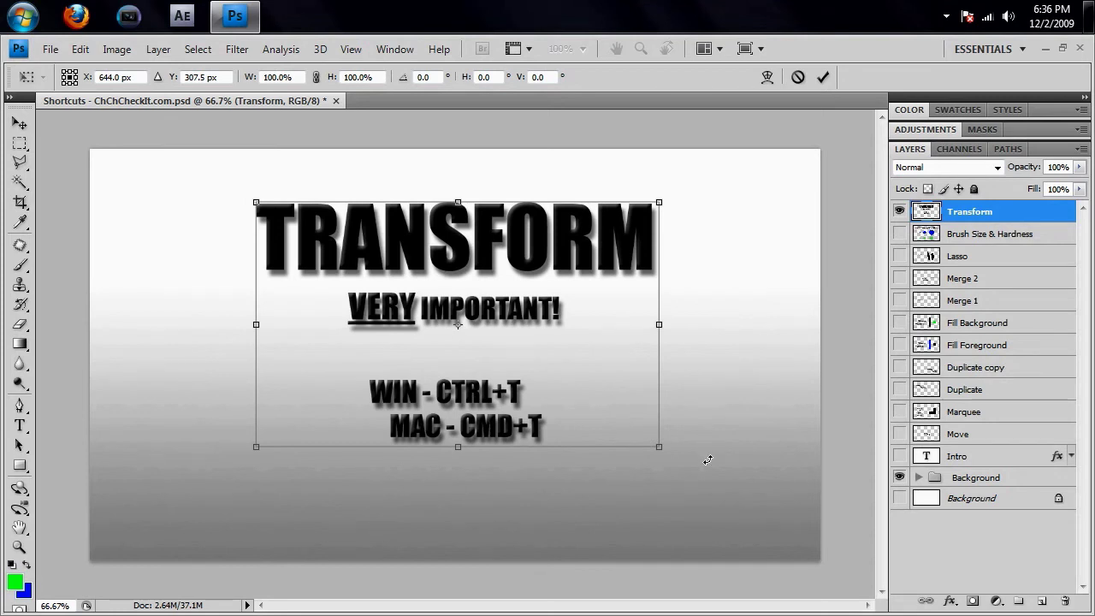
- Scale the TRANSFORM text to 112.1% by 105.9%, rotate it slightly, and pull its corner into a slant
left_click_drag(657, 448, 708, 469)
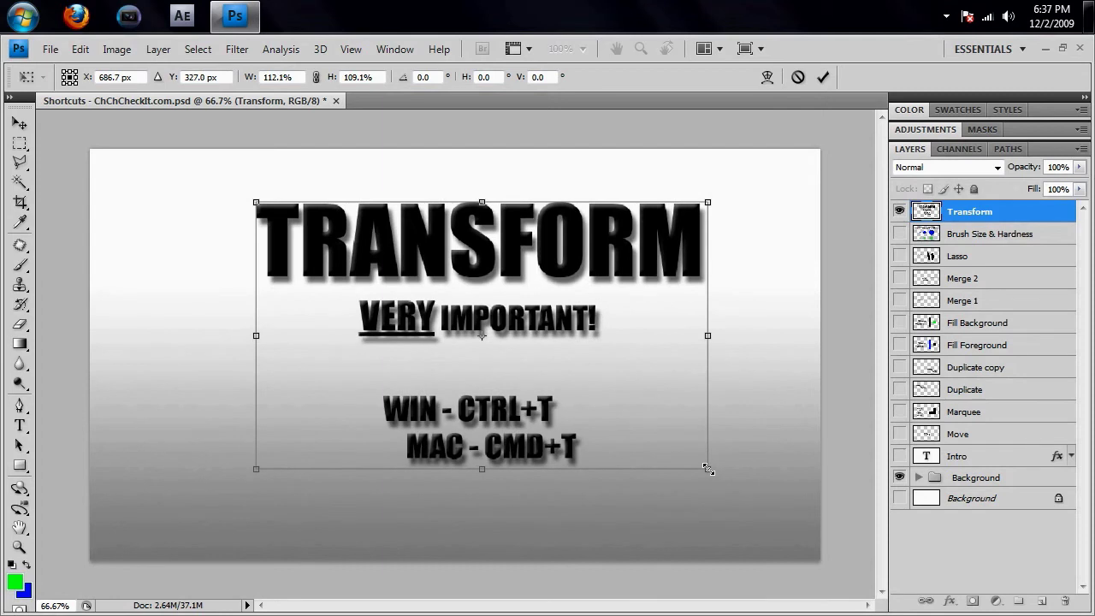
mouse_move(483, 469)
left_mouse_down()
mouse_move(484, 421)
mouse_move(484, 557)
mouse_move(484, 432)
mouse_move(484, 462)
left_mouse_up()
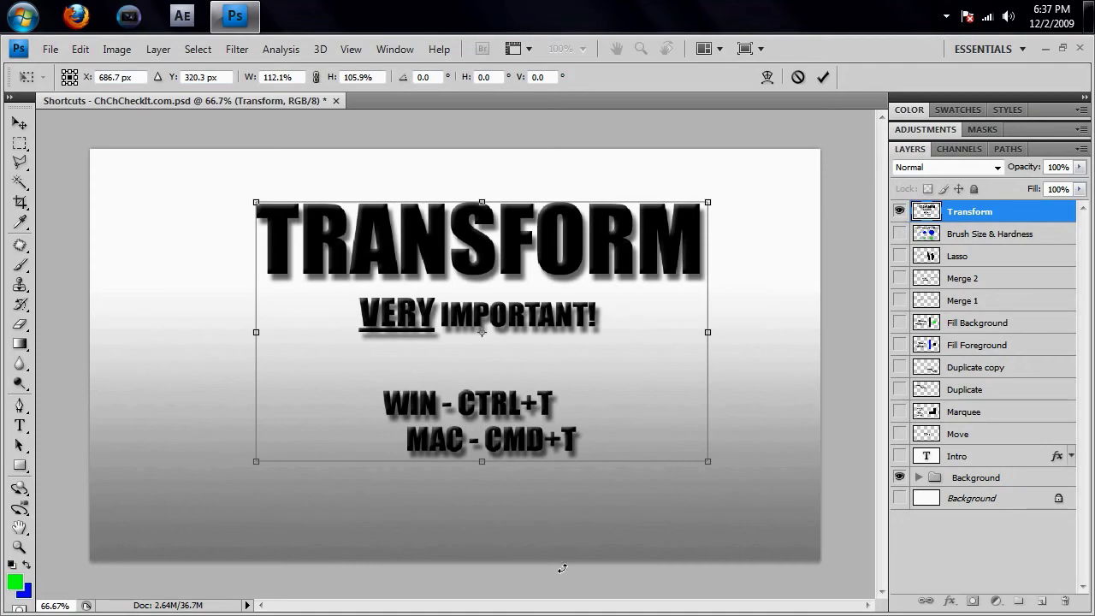
mouse_move(752, 488)
left_mouse_down()
mouse_move(765, 399)
mouse_move(657, 567)
mouse_move(415, 594)
mouse_move(764, 494)
mouse_move(737, 485)
left_mouse_up()
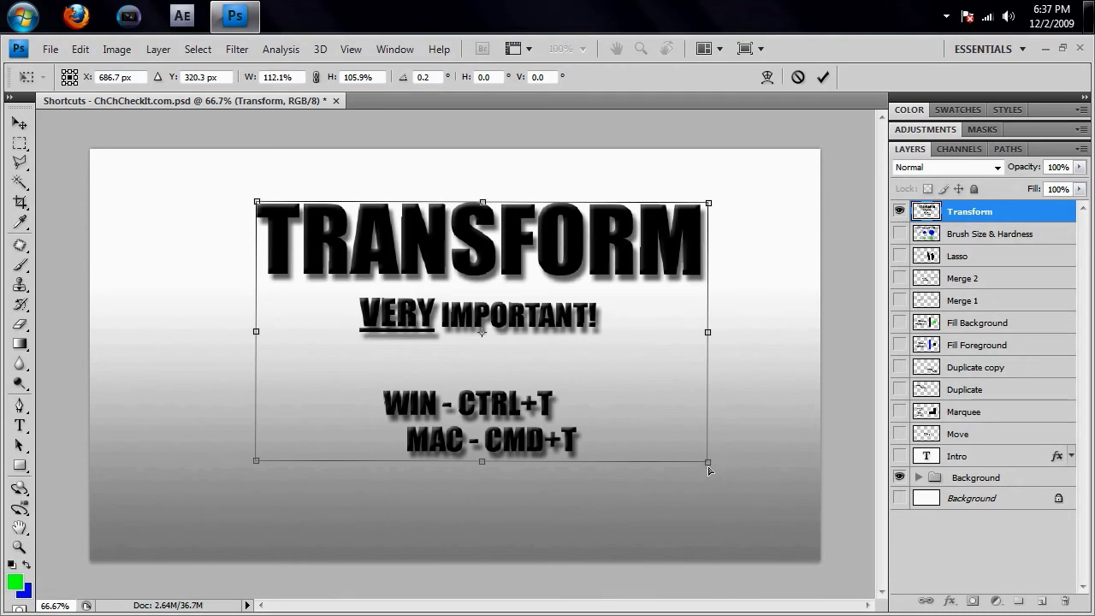
left_click_drag(709, 465, 567, 391)
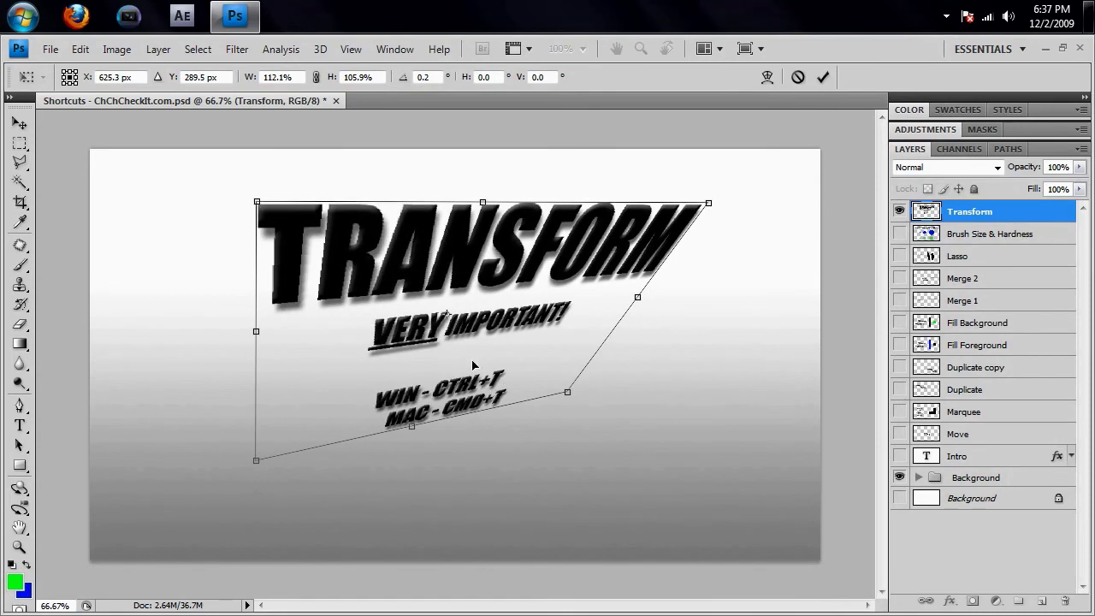
- Move the text left, distort its corners into a receding perspective (89.9% by 120.3%), and commit
left_click_drag(532, 286, 367, 328)
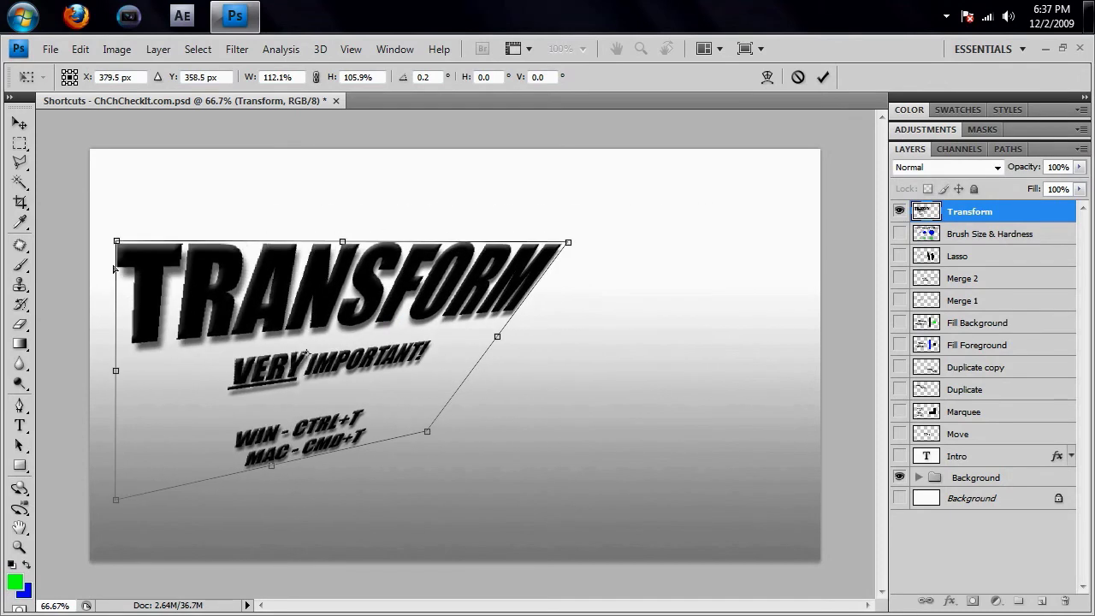
left_click_drag(117, 243, 100, 208)
left_click_drag(115, 501, 102, 525)
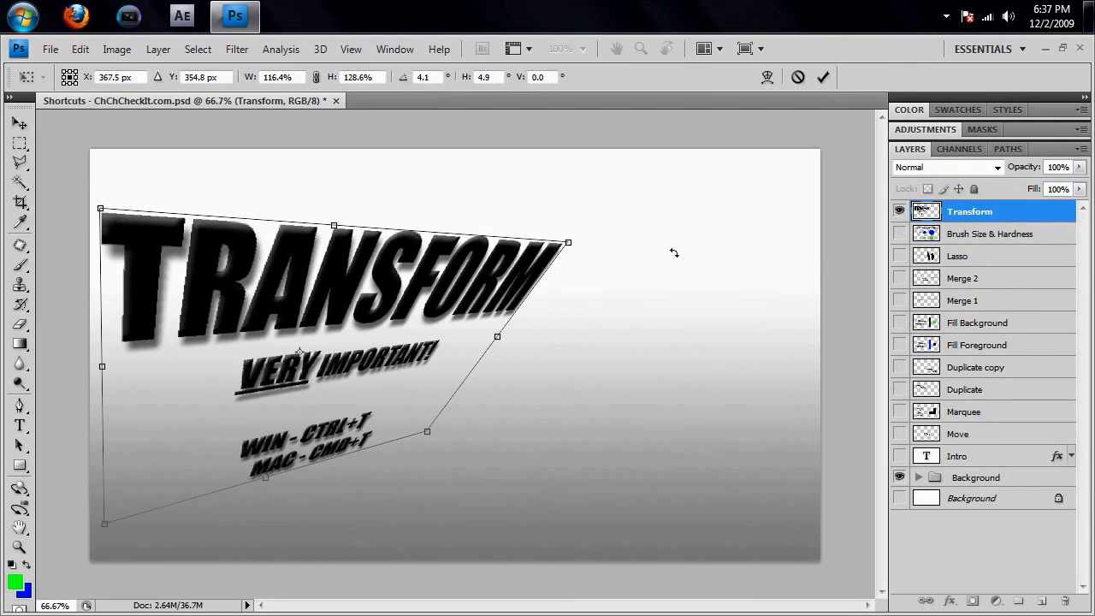
left_click_drag(576, 245, 442, 345)
left_click_drag(434, 437, 445, 426)
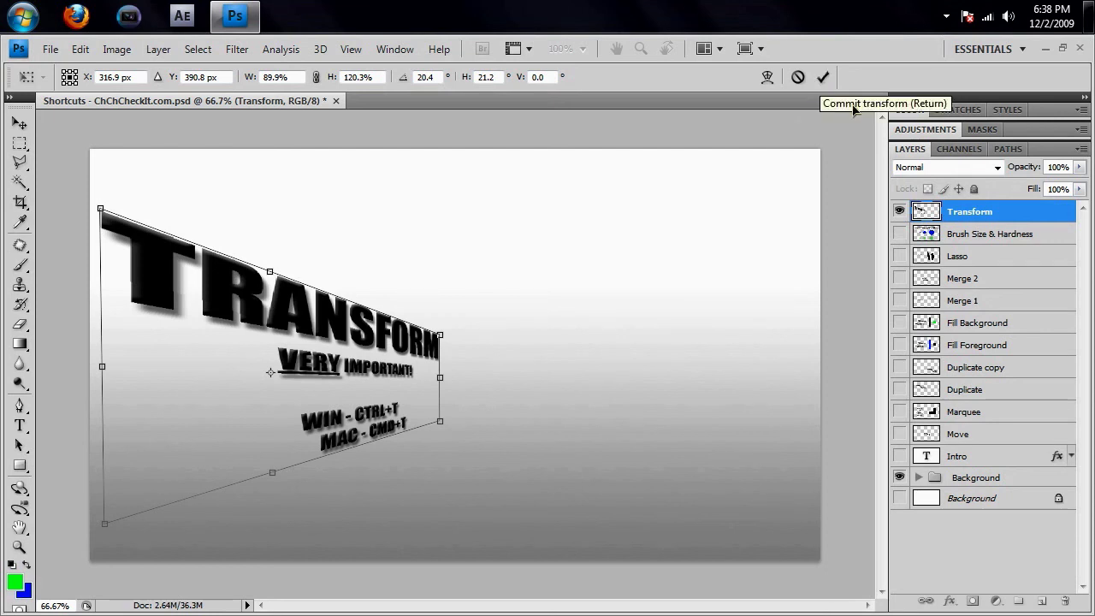
left_click(823, 80)
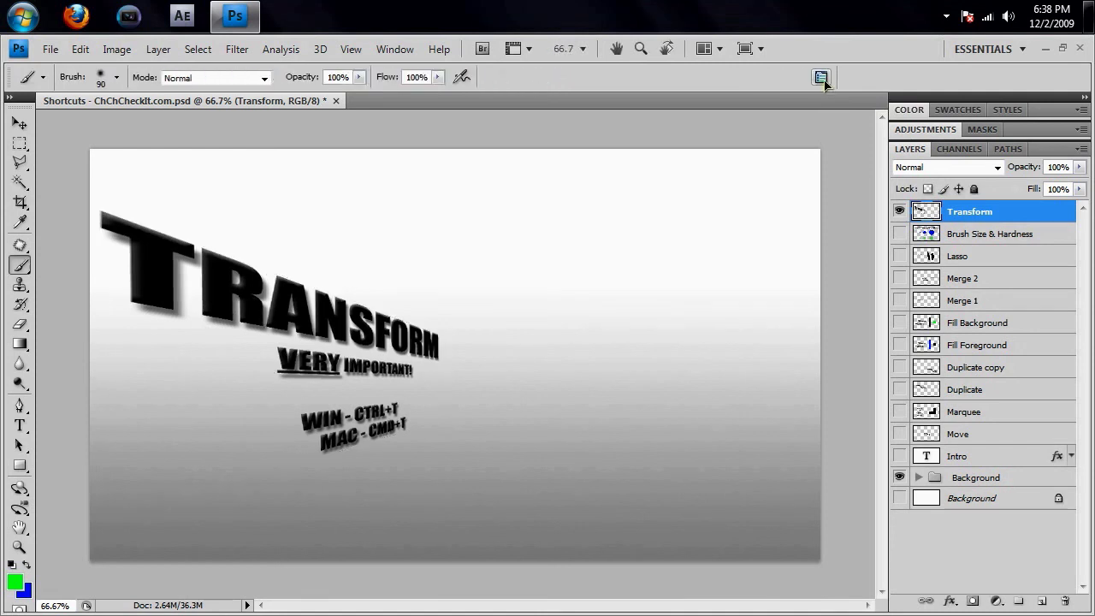